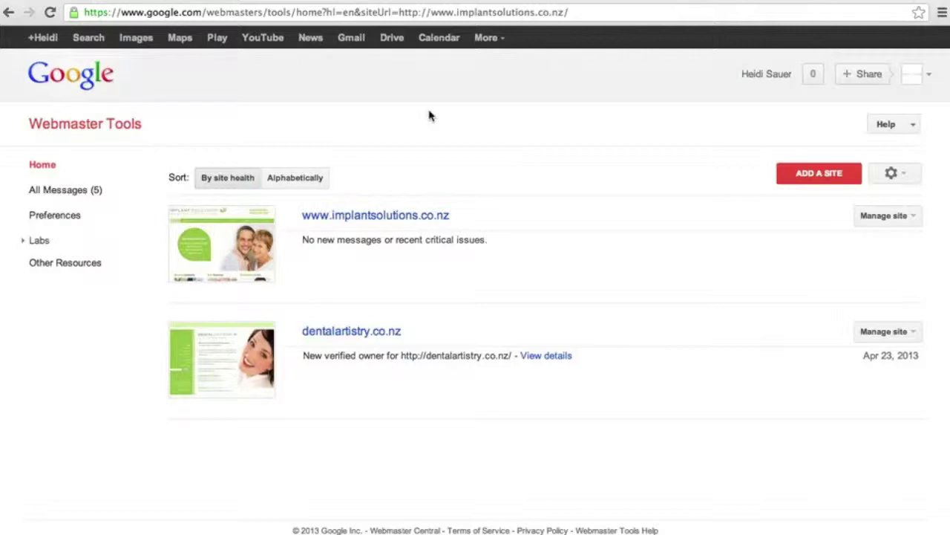
{"action": "left_click", "coordinate": [410, 218]}
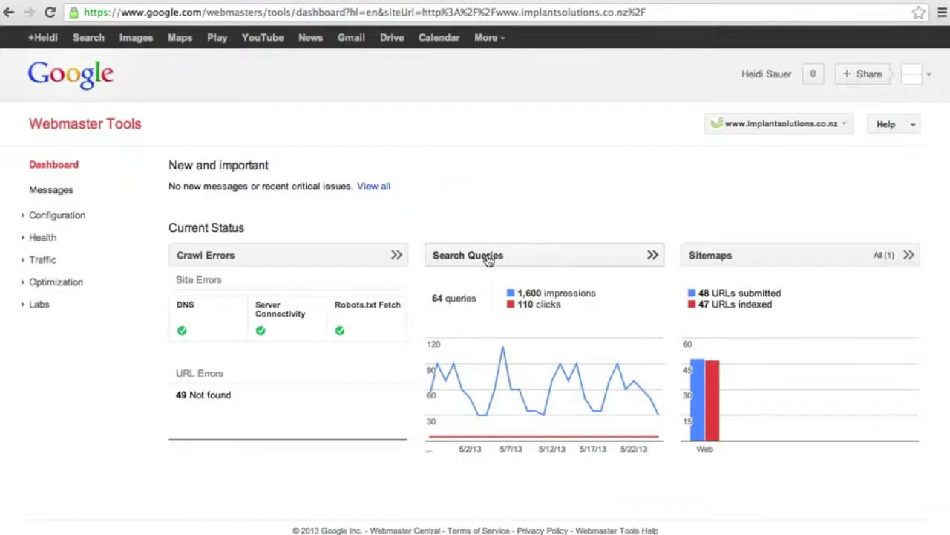
{"action": "left_click", "coordinate": [49, 261]}
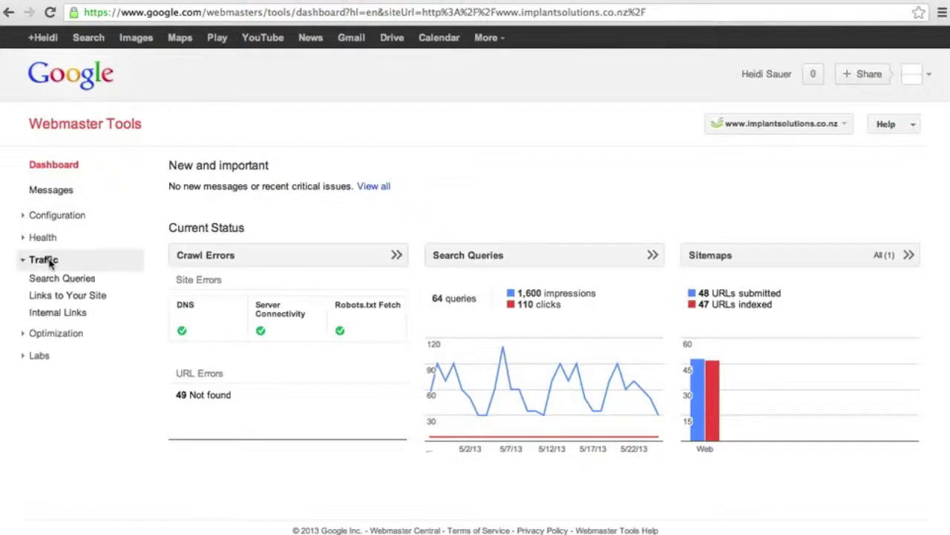
{"action": "left_click", "coordinate": [52, 279]}
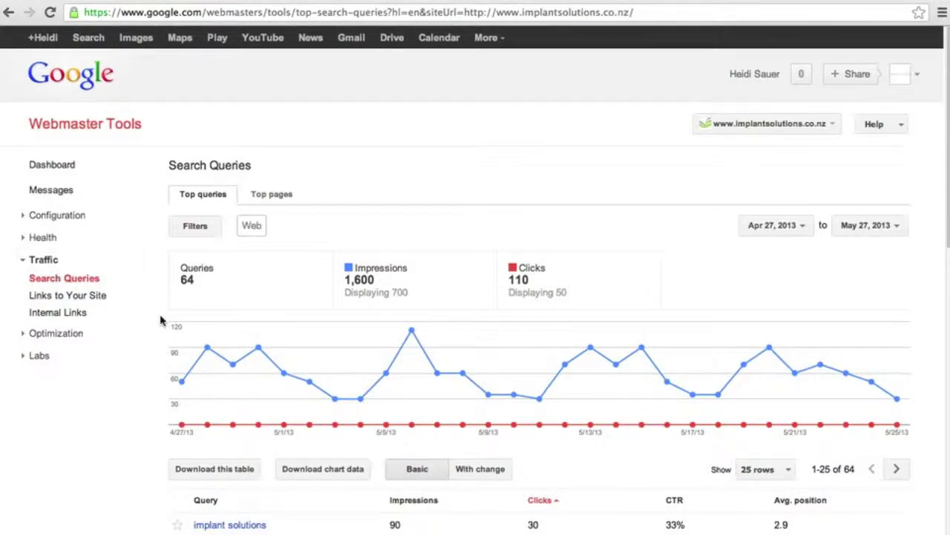
Set the start date of the Search Queries report to Feb 26, 2013, the earliest available day
{"action": "scroll", "coordinate": [158, 322], "scroll_direction": "down", "scroll_amount": 3}
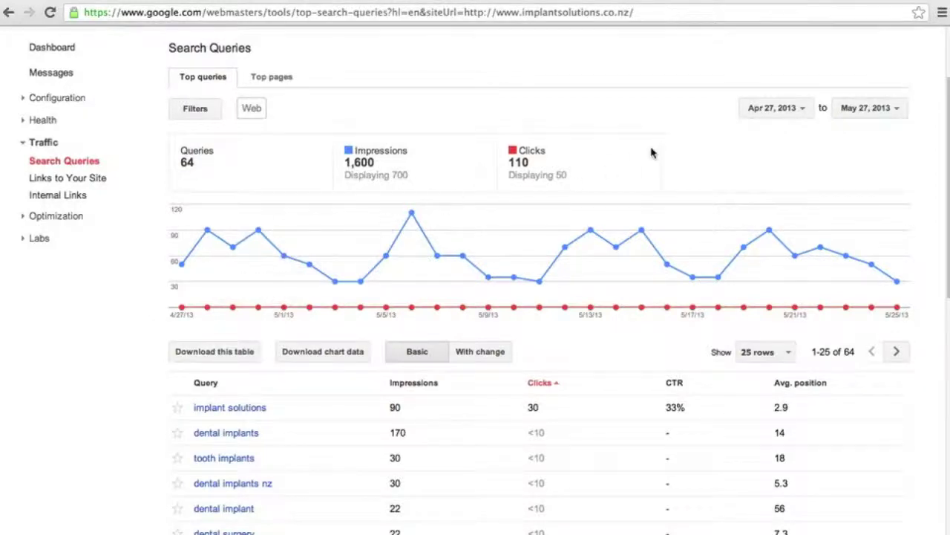
{"action": "left_click", "coordinate": [790, 117]}
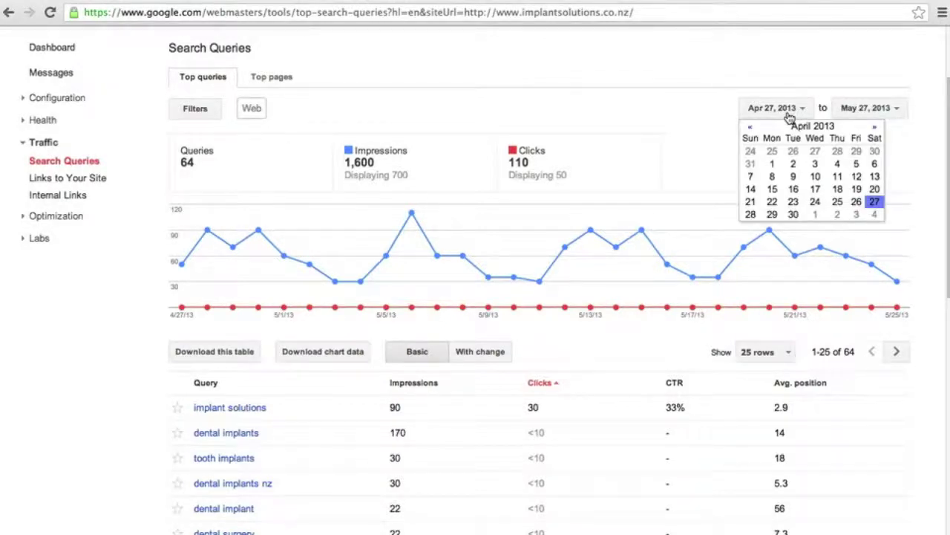
{"action": "left_click", "coordinate": [751, 126]}
{"action": "left_click", "coordinate": [750, 126]}
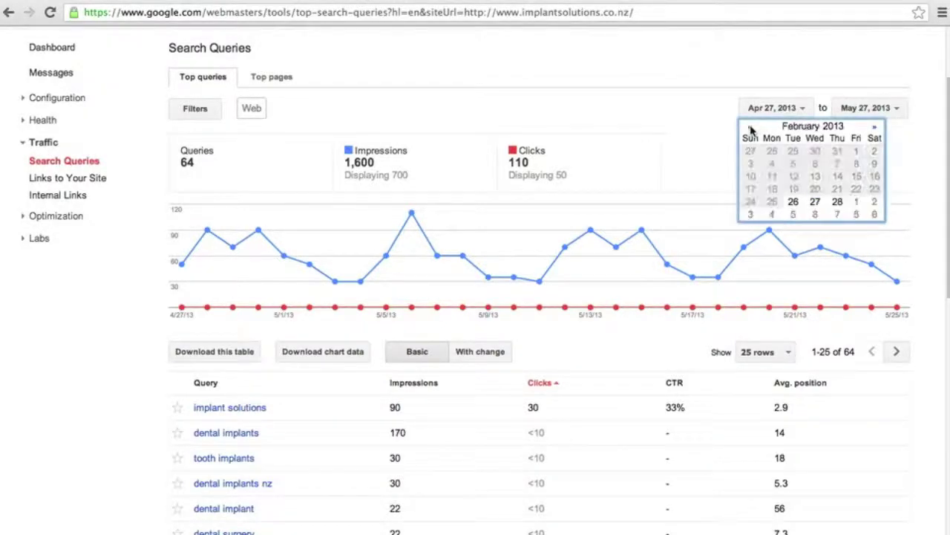
{"action": "left_click", "coordinate": [794, 203]}
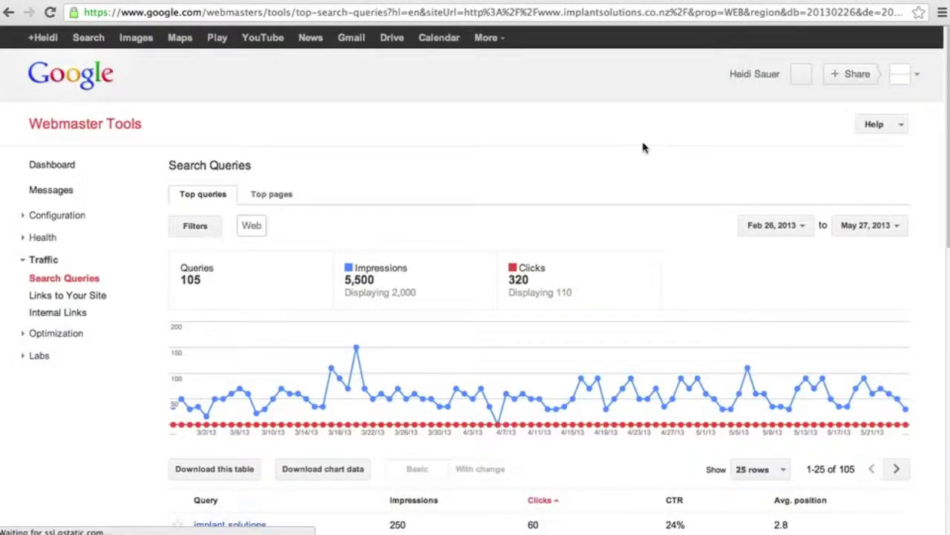
{"action": "scroll", "coordinate": [643, 149], "scroll_direction": "down", "scroll_amount": 3}
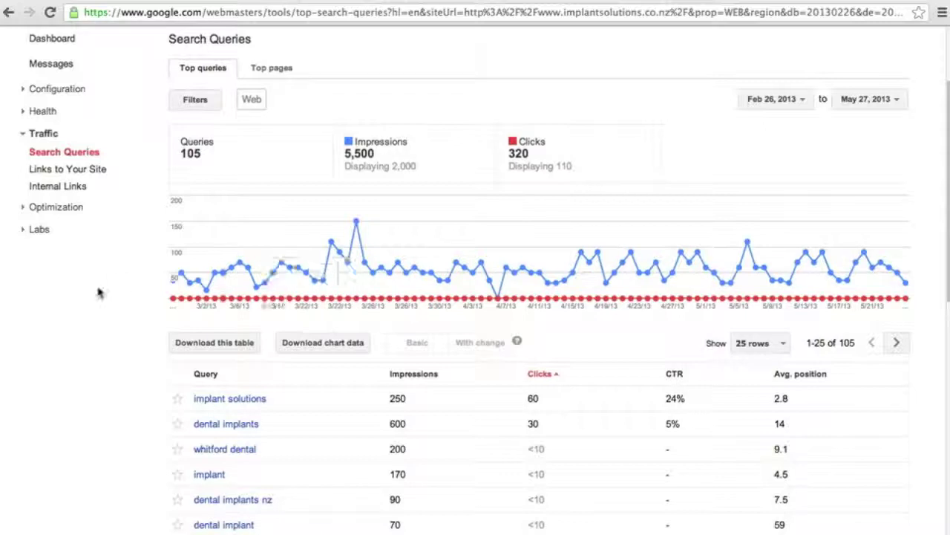
{"action": "scroll", "coordinate": [117, 294], "scroll_direction": "down", "scroll_amount": 1}
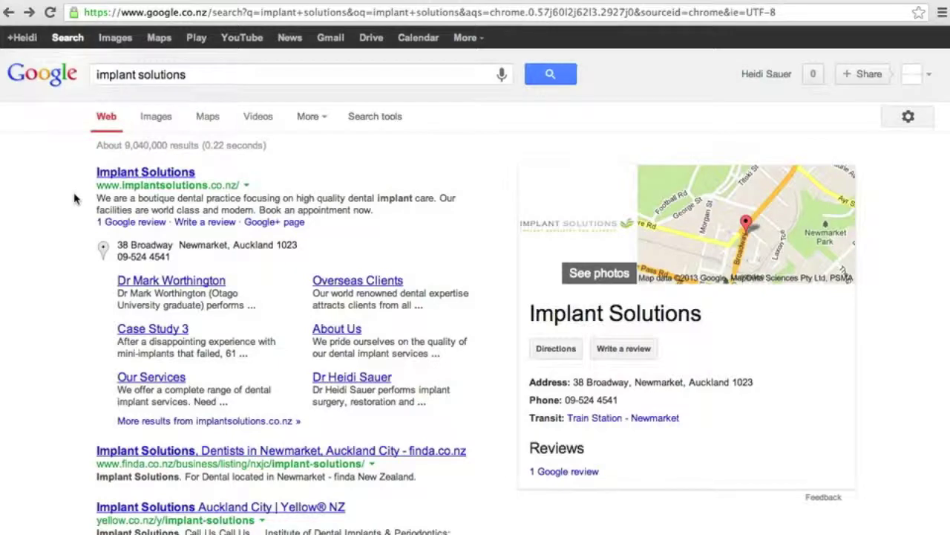
Compare the report's average position for the query "implant solutions" with the site's placement in the Google results for that search
{"action": "scroll", "coordinate": [74, 198], "scroll_direction": "down", "scroll_amount": 15}
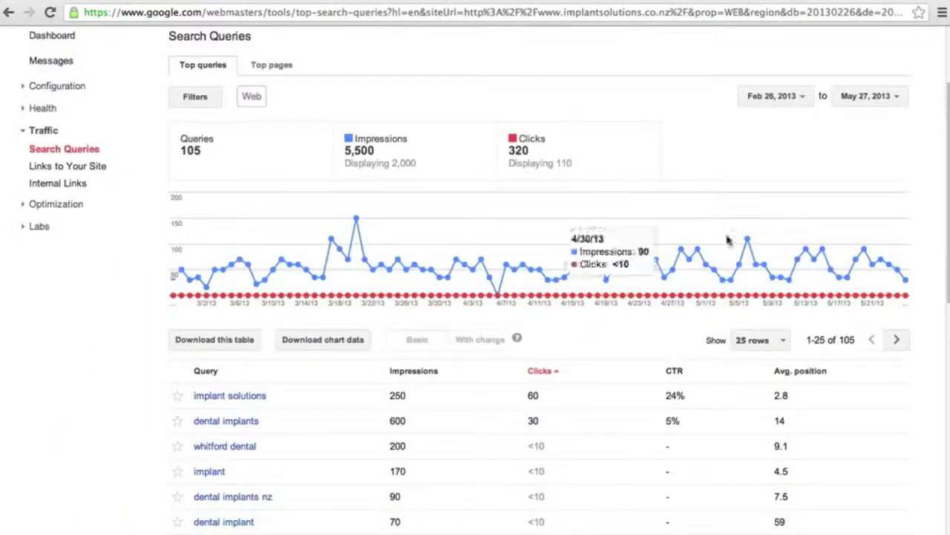
{"action": "left_click_drag", "start_coordinate": [775, 395], "coordinate": [808, 397]}
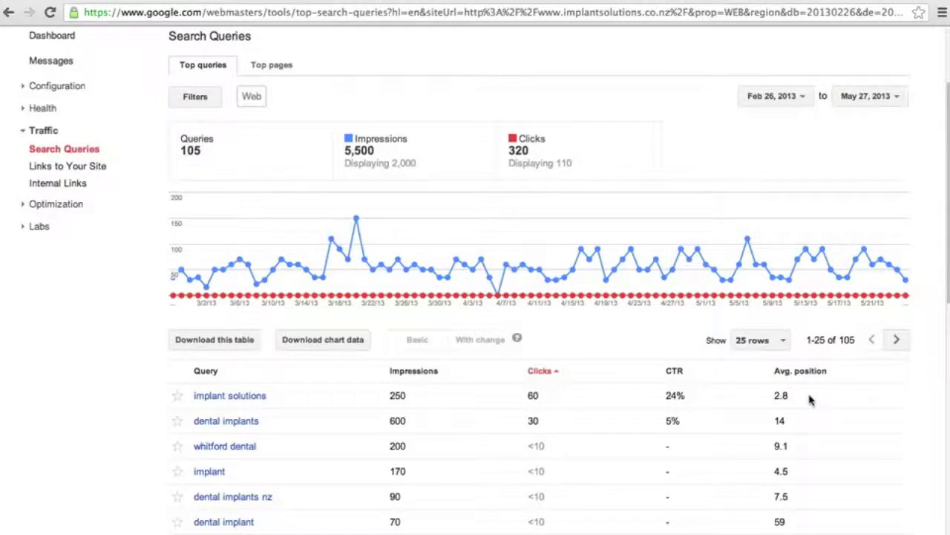
{"action": "left_click", "coordinate": [420, 3]}
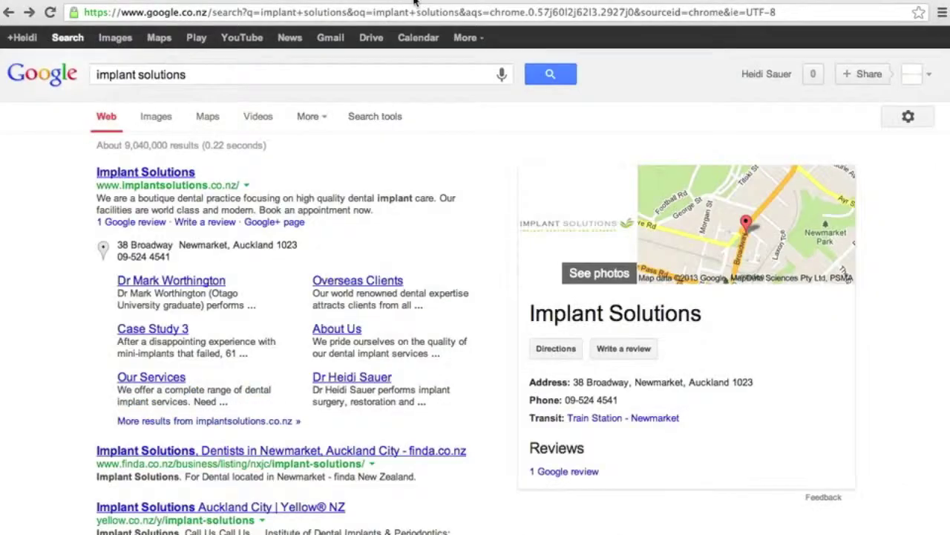
{"action": "left_click", "coordinate": [136, 3]}
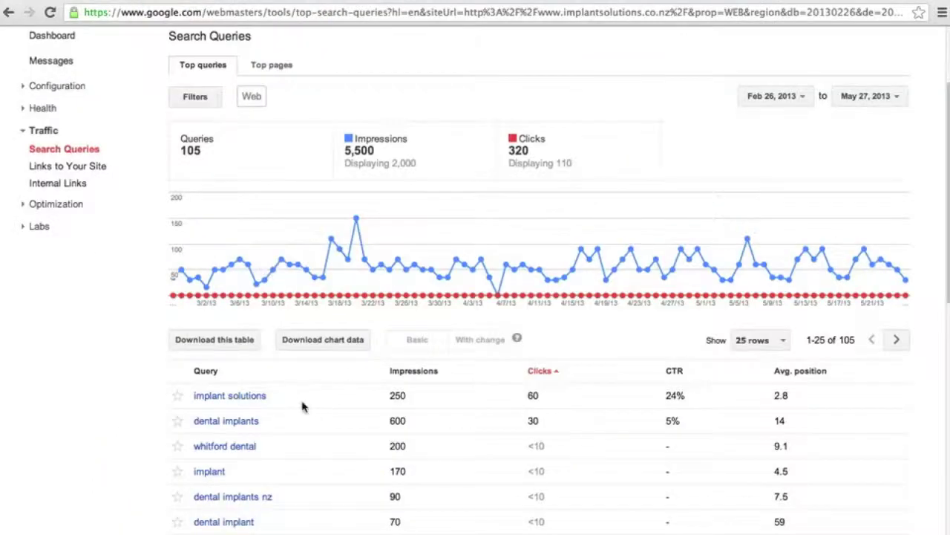
{"action": "left_click_drag", "start_coordinate": [765, 401], "coordinate": [800, 403]}
{"action": "left_click", "coordinate": [798, 403]}
Examine the top queries' impressions, clicks and average positions along with the report's overall totals
{"action": "scroll", "coordinate": [458, 427], "scroll_direction": "down", "scroll_amount": 5}
{"action": "scroll", "coordinate": [458, 426], "scroll_direction": "down", "scroll_amount": 4}
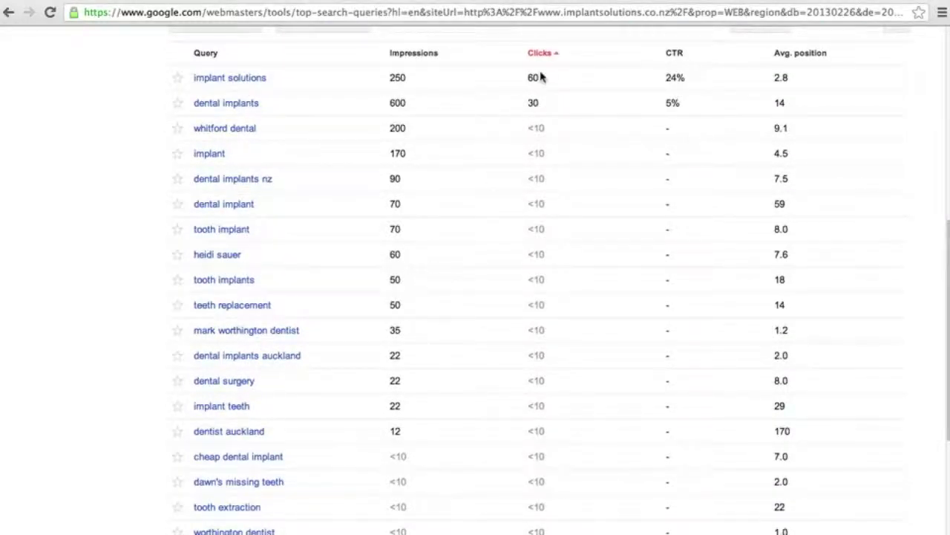
{"action": "scroll", "coordinate": [540, 77], "scroll_direction": "up", "scroll_amount": 13}
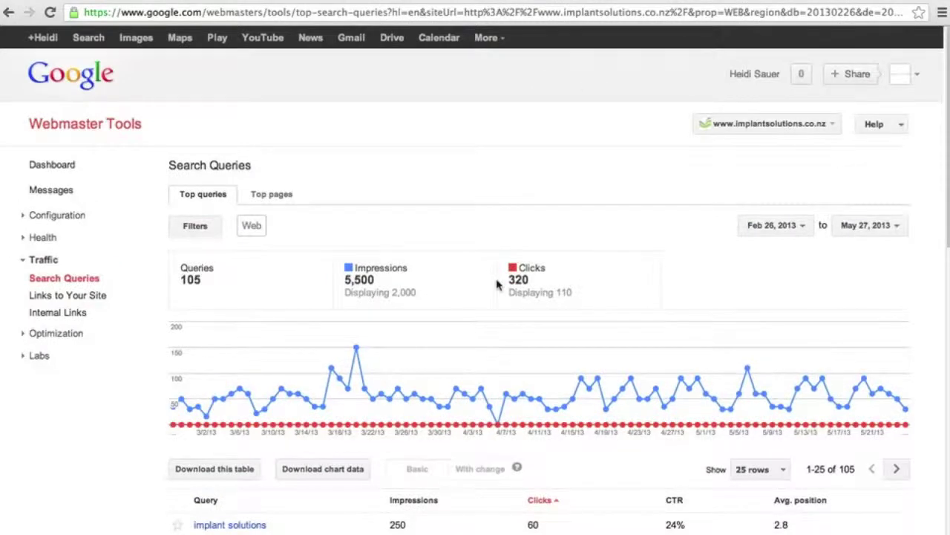
{"action": "scroll", "coordinate": [499, 282], "scroll_direction": "down", "scroll_amount": 3}
{"action": "scroll", "coordinate": [499, 283], "scroll_direction": "down", "scroll_amount": 7}
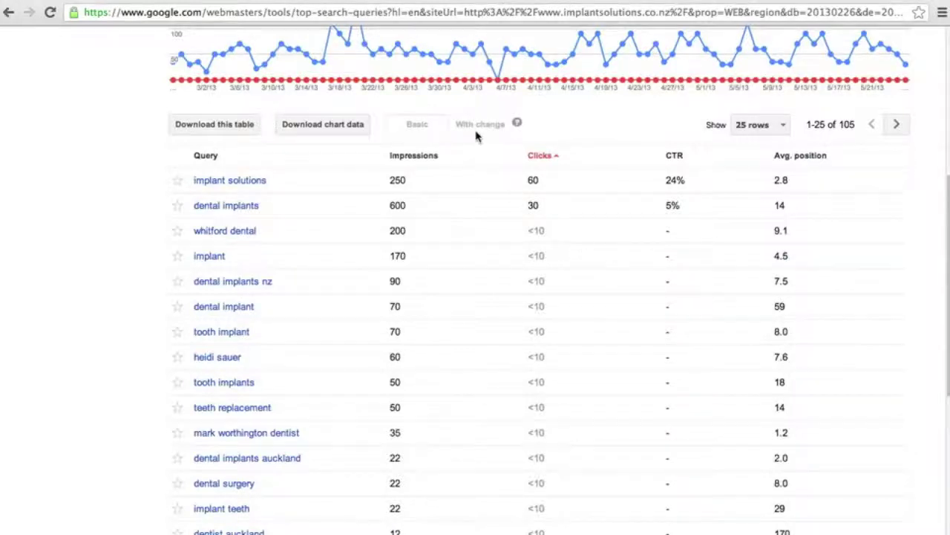
{"action": "scroll", "coordinate": [487, 144], "scroll_direction": "up", "scroll_amount": 9}
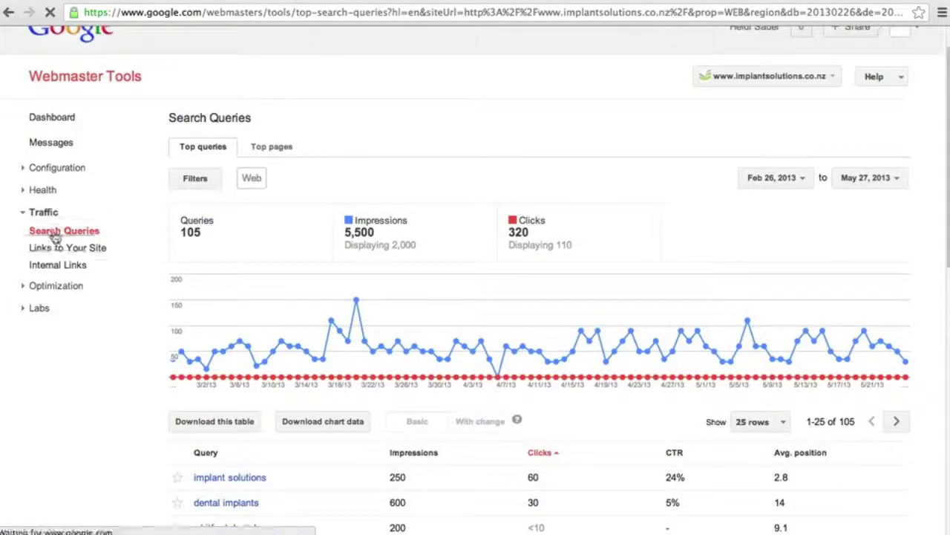
Reload the Search Queries report with its default dates and examine the query table with change figures shown
{"action": "left_click", "coordinate": [59, 247]}
{"action": "left_click", "coordinate": [60, 281]}
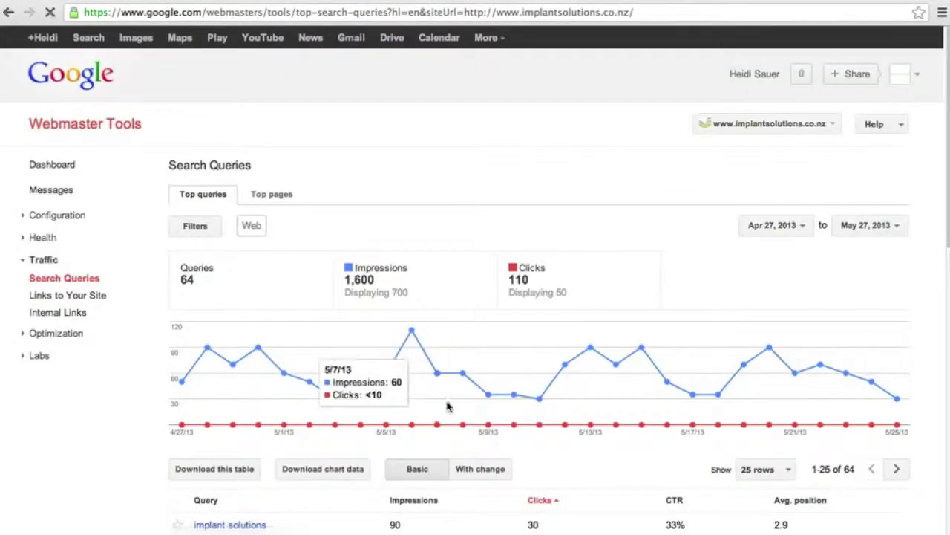
{"action": "scroll", "coordinate": [475, 357], "scroll_direction": "down", "scroll_amount": 4}
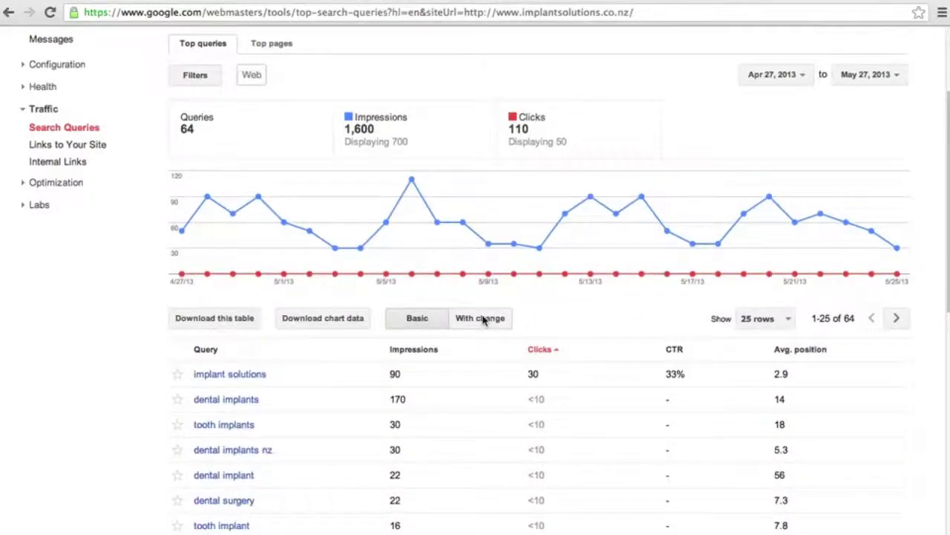
{"action": "left_click", "coordinate": [481, 318]}
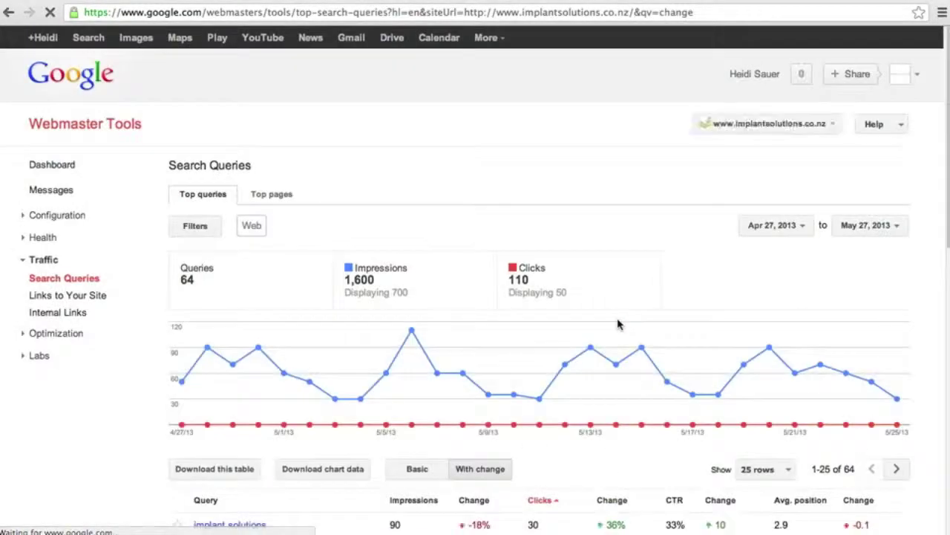
{"action": "scroll", "coordinate": [624, 330], "scroll_direction": "down", "scroll_amount": 5}
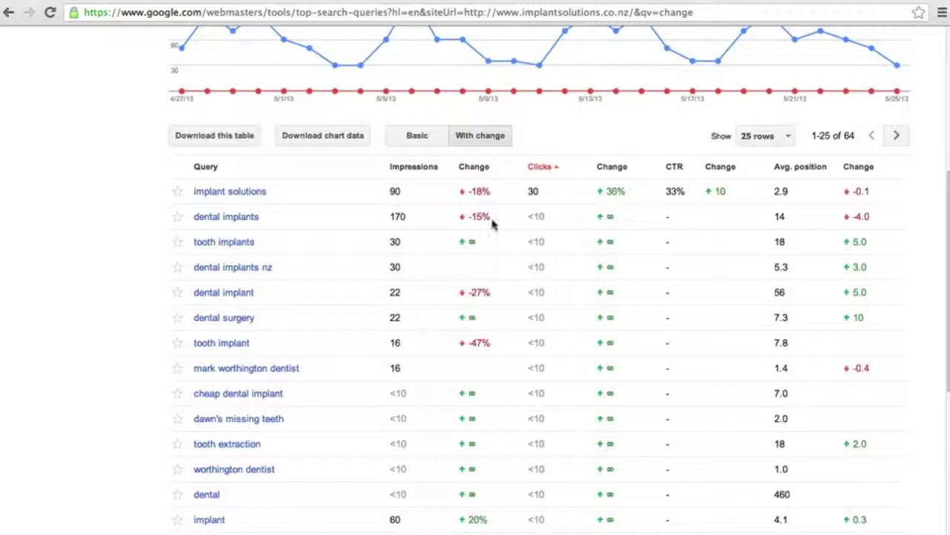
{"action": "scroll", "coordinate": [503, 259], "scroll_direction": "down", "scroll_amount": 4}
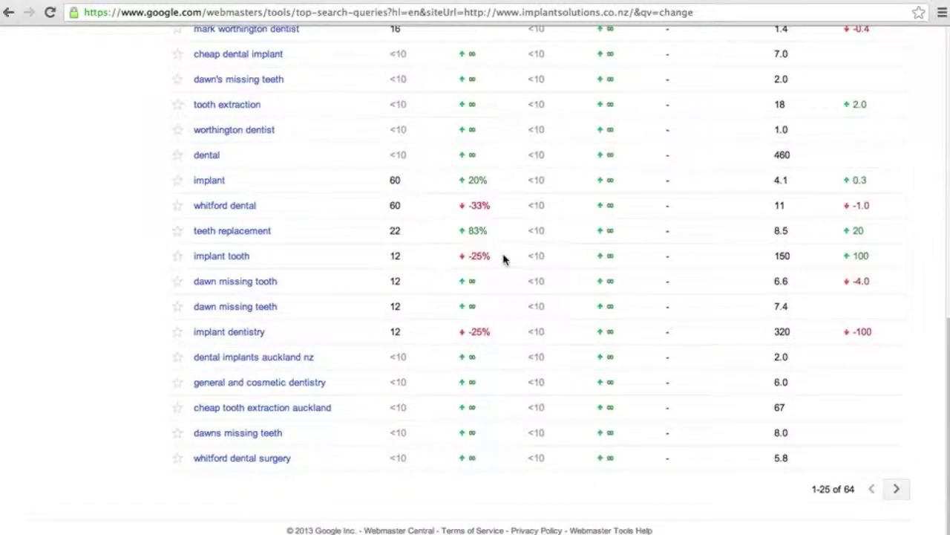
{"action": "scroll", "coordinate": [502, 259], "scroll_direction": "up", "scroll_amount": 5}
{"action": "scroll", "coordinate": [502, 259], "scroll_direction": "up", "scroll_amount": 3}
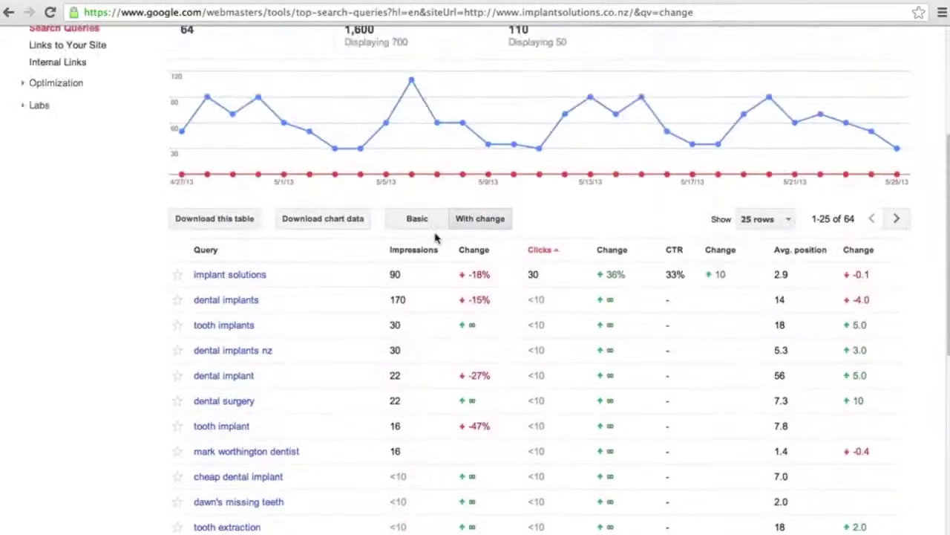
Return the query table to the Basic view and review the listed queries
{"action": "left_click", "coordinate": [417, 223]}
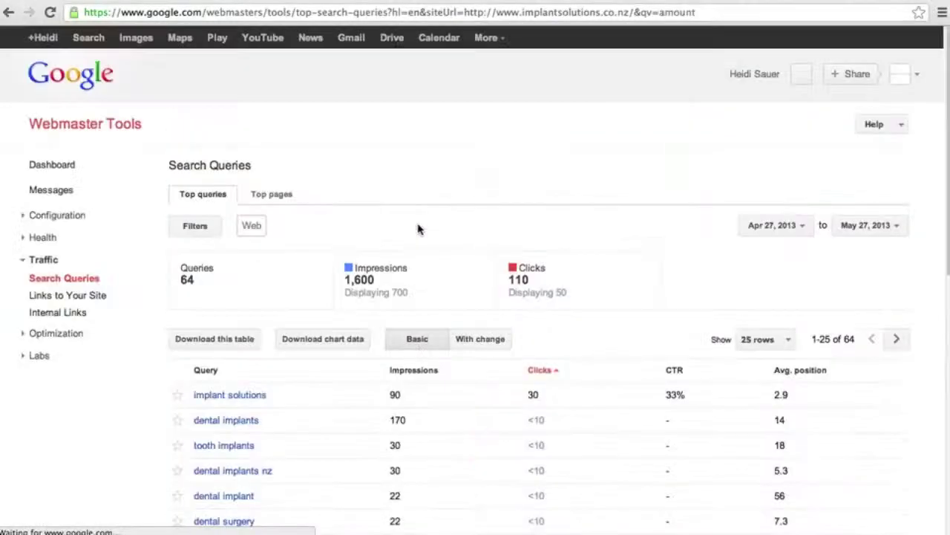
{"action": "scroll", "coordinate": [408, 233], "scroll_direction": "down", "scroll_amount": 7}
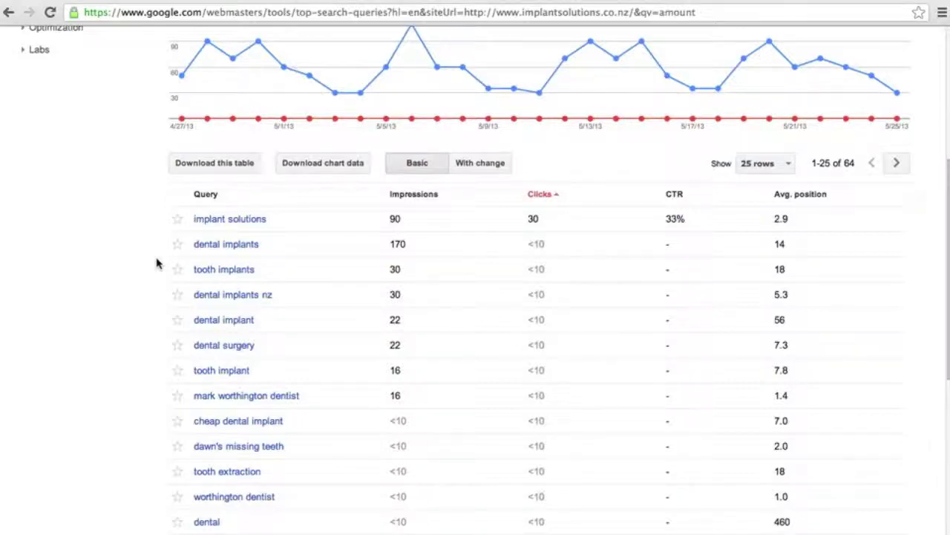
Filter the report to Image searches from New Zealand and review the resulting queries
{"action": "scroll", "coordinate": [156, 263], "scroll_direction": "up", "scroll_amount": 5}
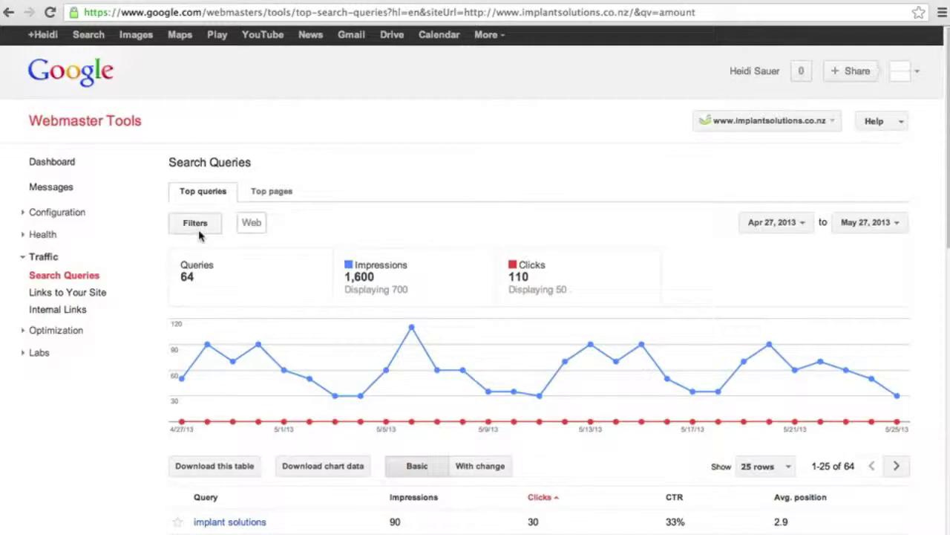
{"action": "left_click", "coordinate": [196, 225]}
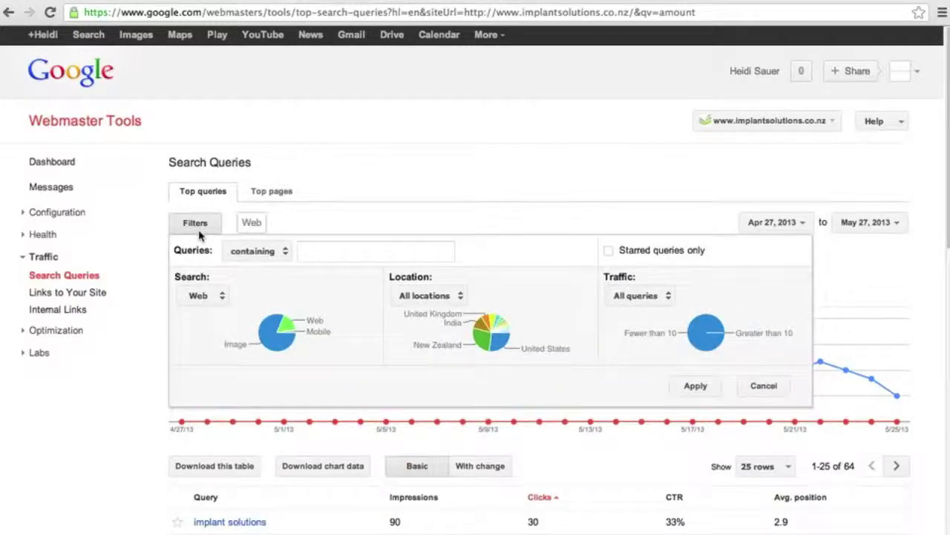
{"action": "left_click", "coordinate": [199, 295]}
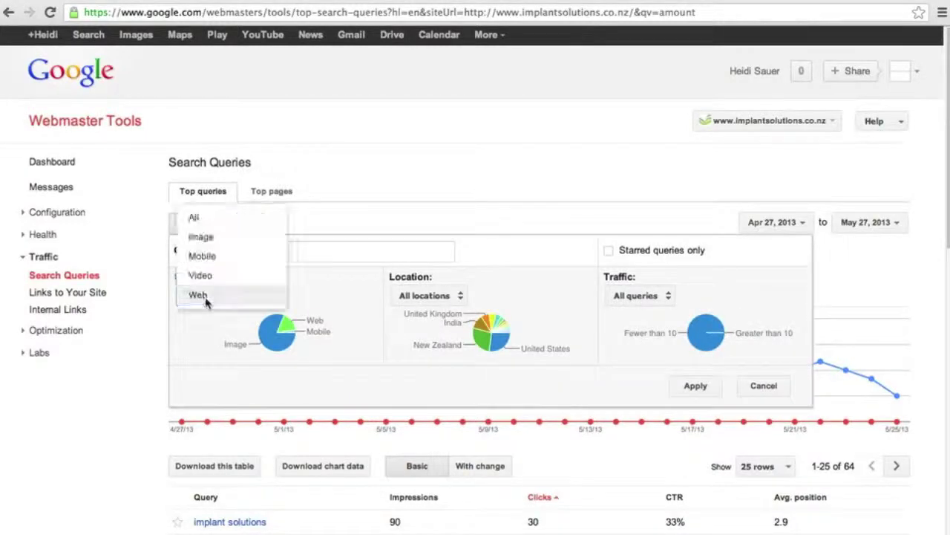
{"action": "left_click", "coordinate": [213, 247]}
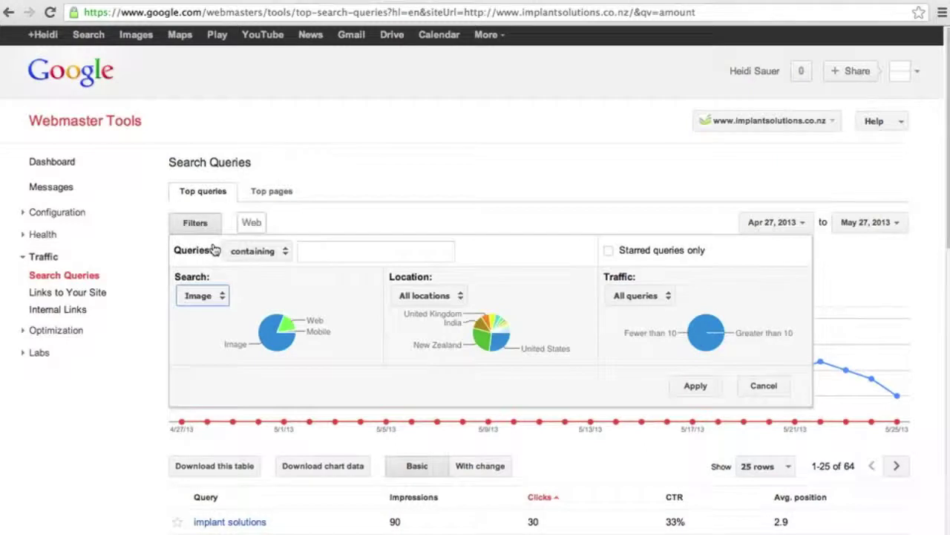
{"action": "left_click", "coordinate": [418, 298]}
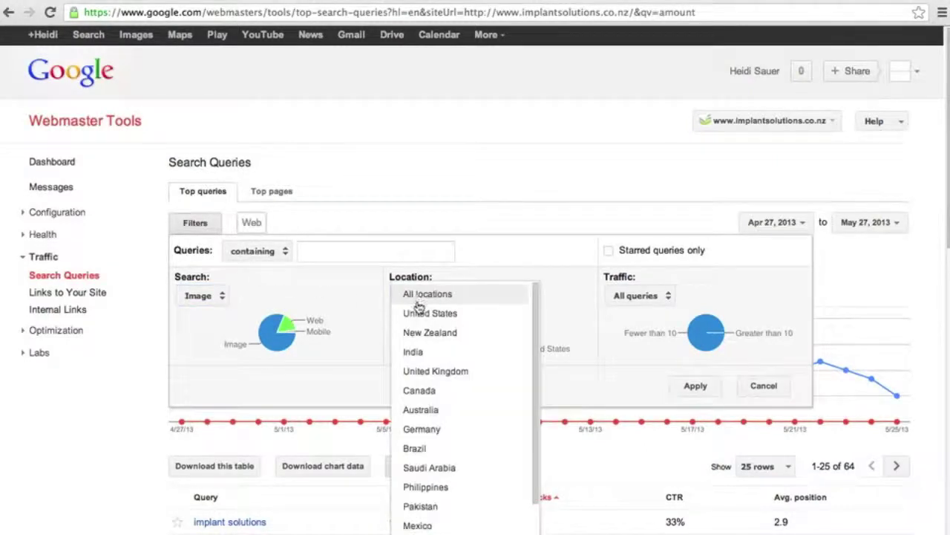
{"action": "left_click", "coordinate": [419, 337]}
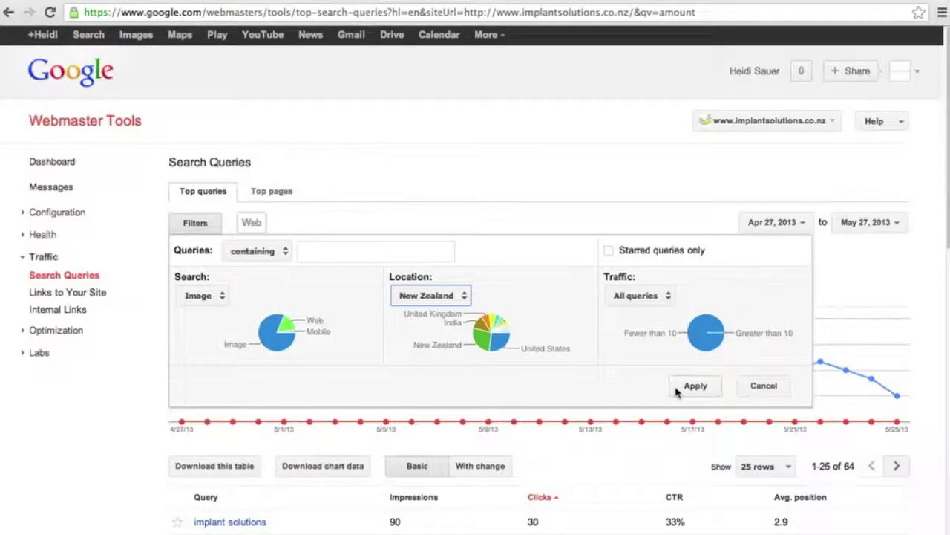
{"action": "left_click", "coordinate": [694, 386]}
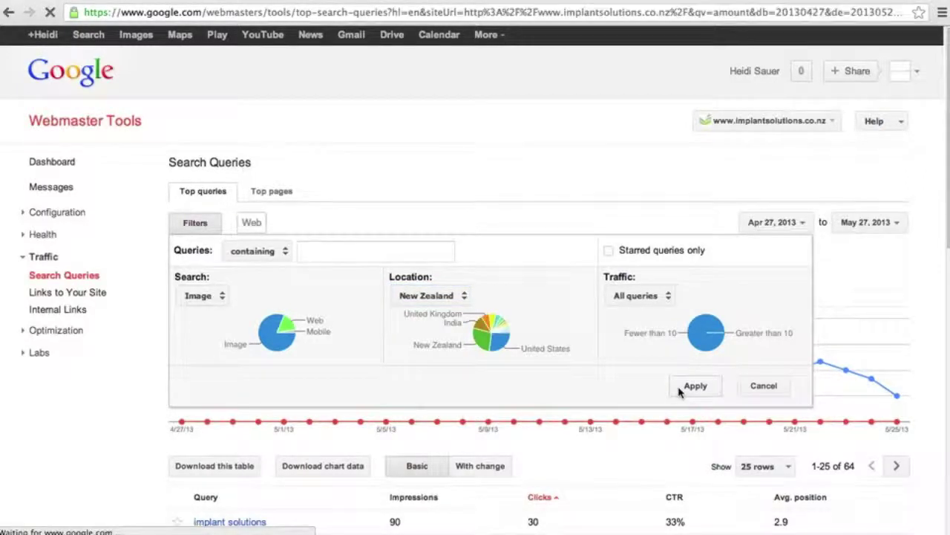
{"action": "mouse_move", "coordinate": [661, 386]}
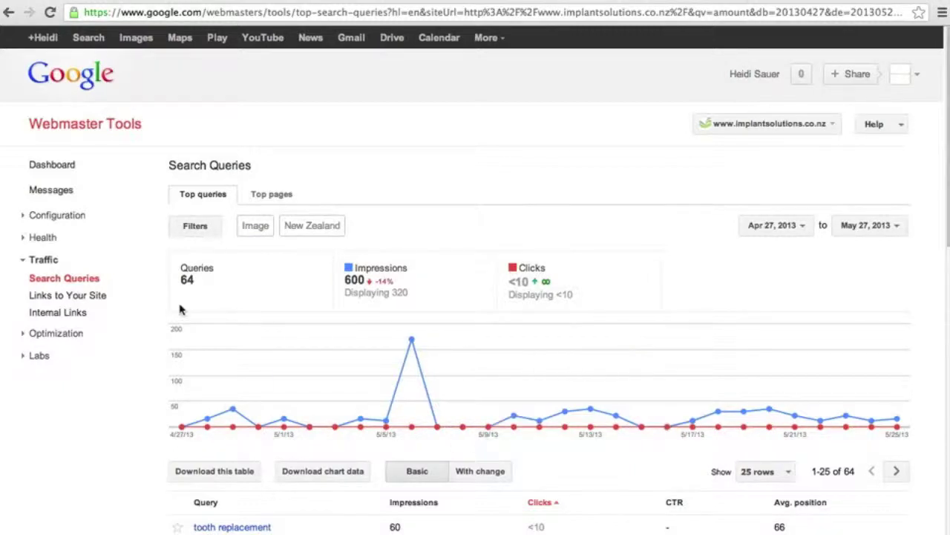
{"action": "scroll", "coordinate": [416, 303], "scroll_direction": "down", "scroll_amount": 3}
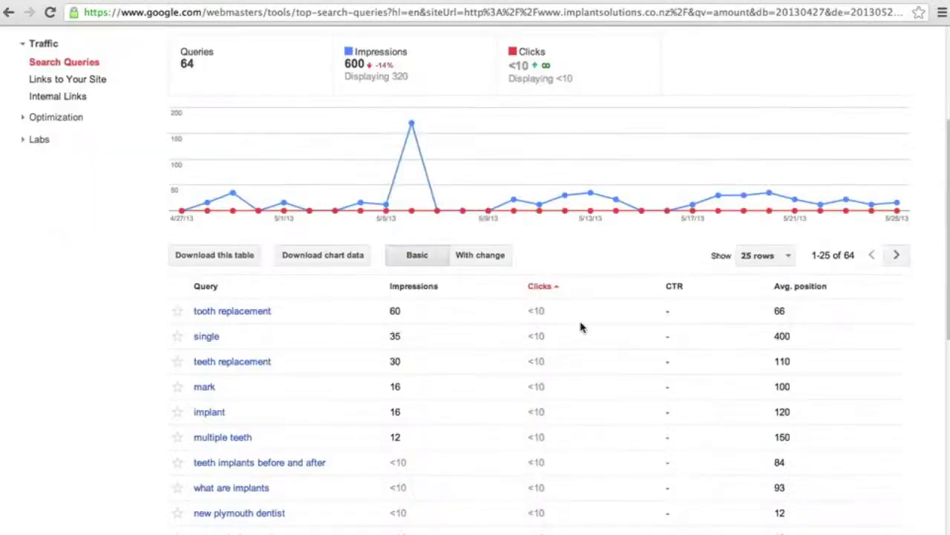
{"action": "scroll", "coordinate": [703, 328], "scroll_direction": "down", "scroll_amount": 3}
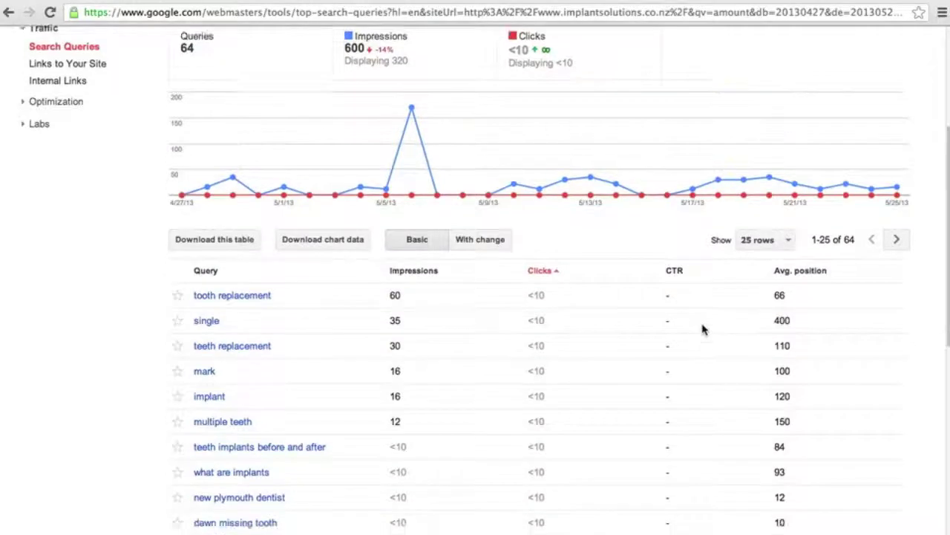
Finish reviewing the Image search queries and switch the report's search type filter to Web for New Zealand
{"action": "scroll", "coordinate": [703, 329], "scroll_direction": "down", "scroll_amount": 3}
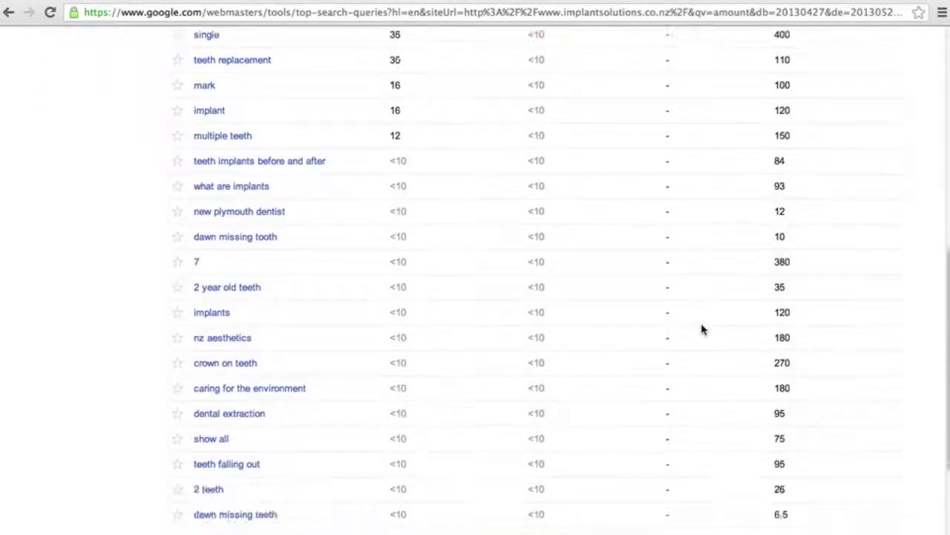
{"action": "scroll", "coordinate": [703, 329], "scroll_direction": "up", "scroll_amount": 5}
{"action": "scroll", "coordinate": [704, 329], "scroll_direction": "up", "scroll_amount": 4}
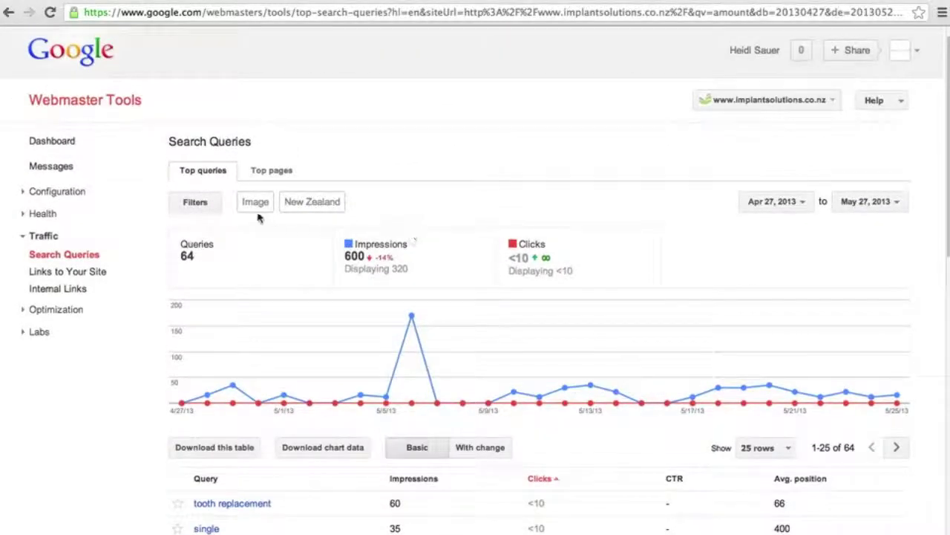
{"action": "left_click", "coordinate": [196, 206]}
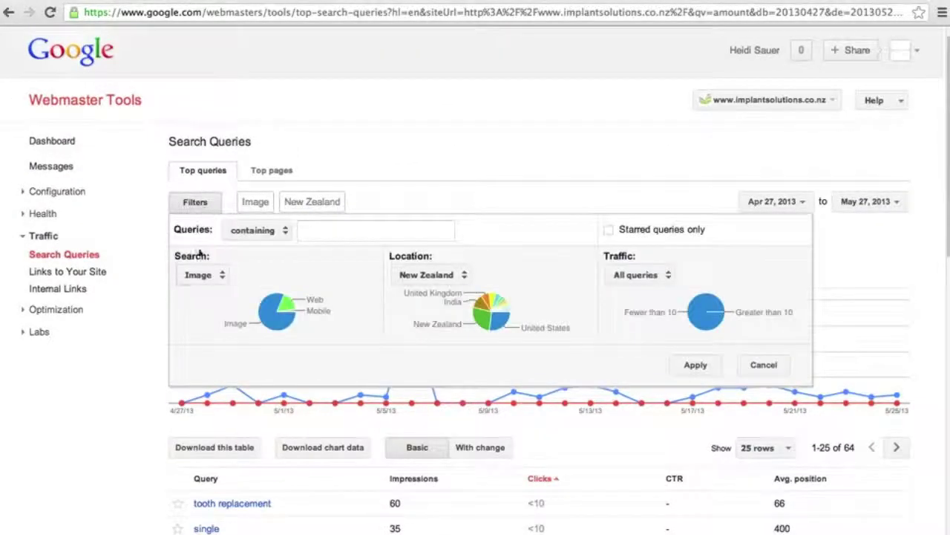
{"action": "left_click", "coordinate": [199, 273]}
{"action": "left_click", "coordinate": [197, 332]}
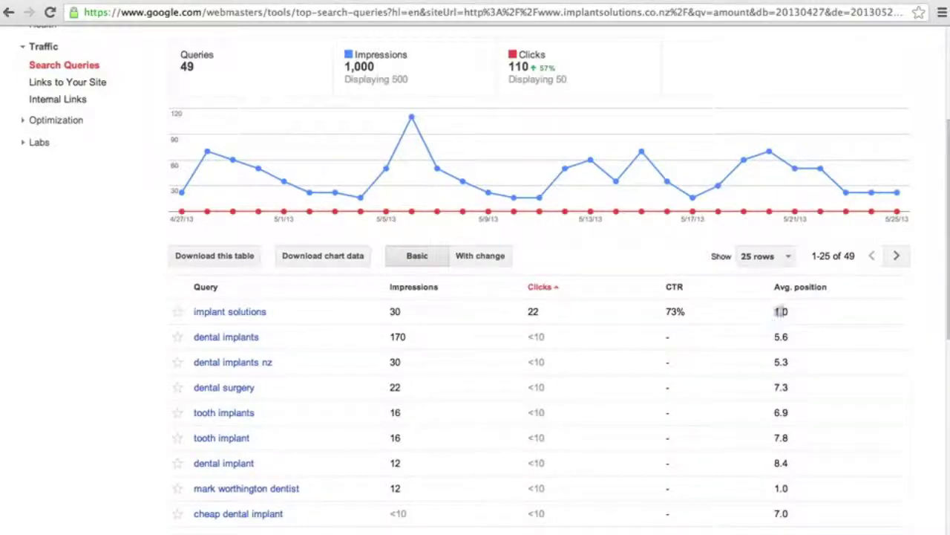
Examine the click-through rate and average position of "implant solutions" and the average position of "dental implants"
{"action": "left_click_drag", "start_coordinate": [813, 312], "coordinate": [692, 311]}
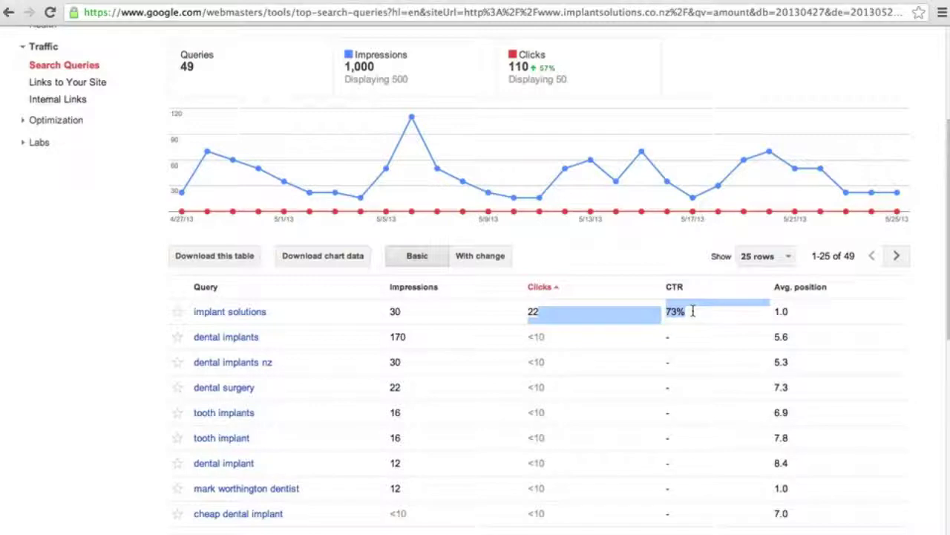
{"action": "left_click", "coordinate": [692, 311]}
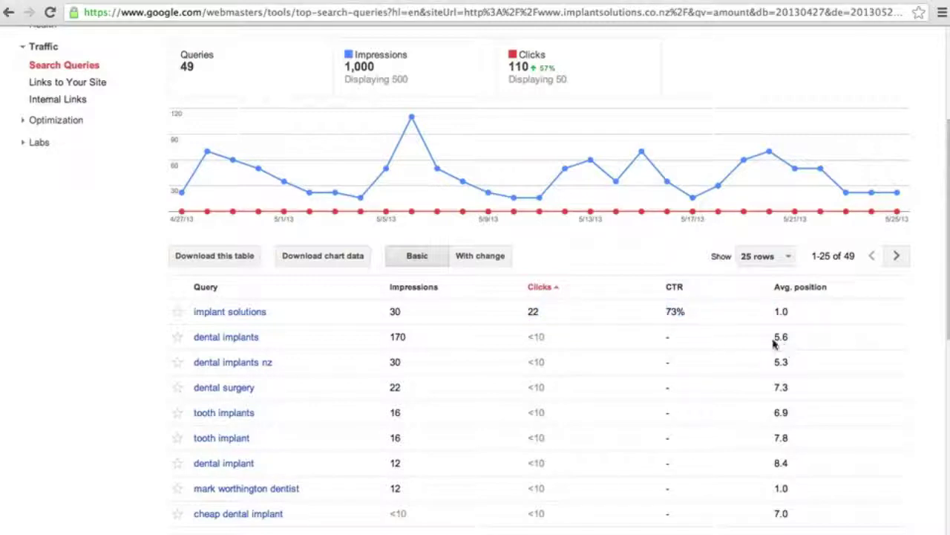
{"action": "left_click_drag", "start_coordinate": [772, 337], "coordinate": [797, 338]}
Widen the Web search report to all locations and check the average position of "implant solutions"
{"action": "scroll", "coordinate": [403, 212], "scroll_direction": "up", "scroll_amount": 5}
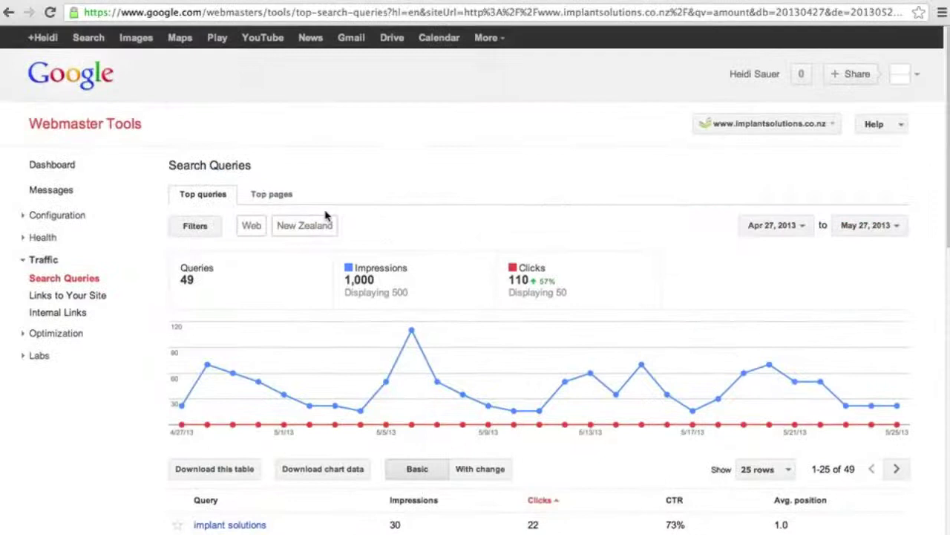
{"action": "left_click", "coordinate": [196, 225]}
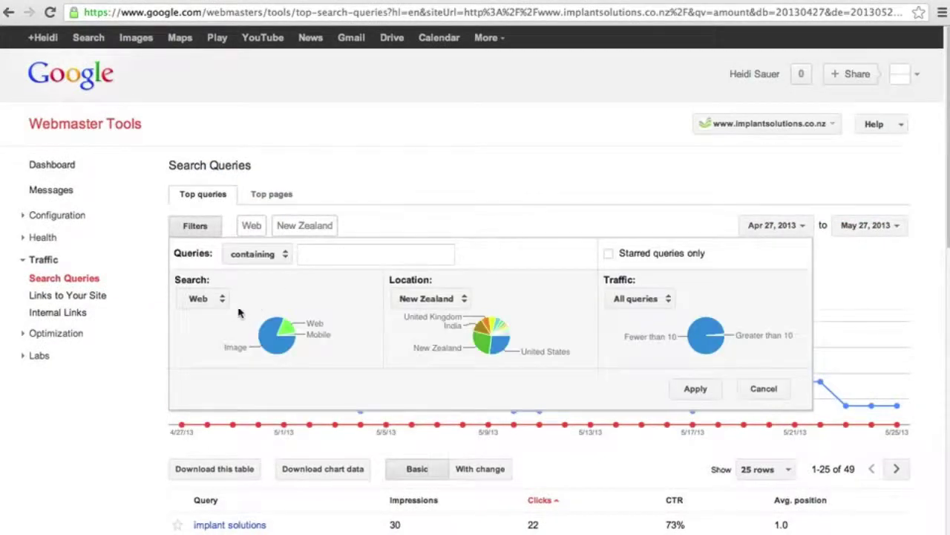
{"action": "left_click", "coordinate": [426, 297]}
{"action": "left_click", "coordinate": [429, 258]}
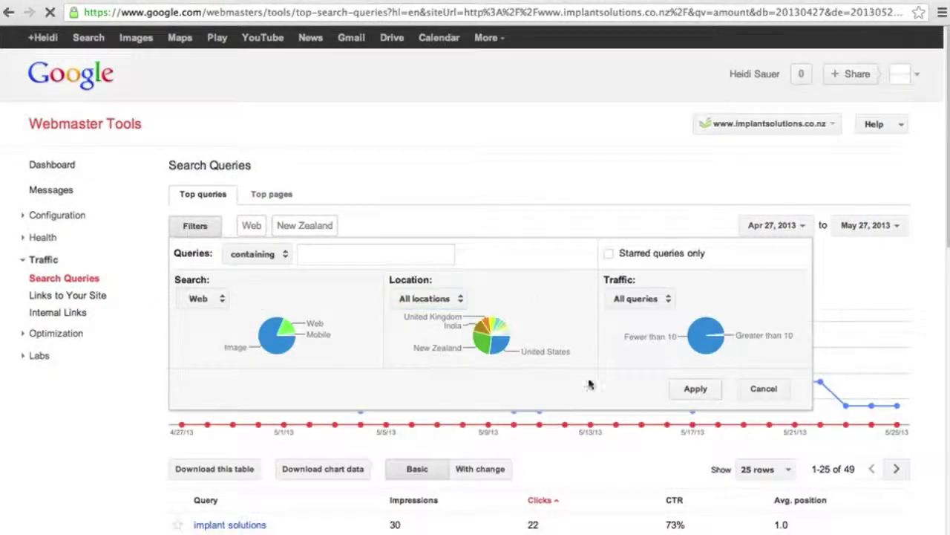
{"action": "left_click", "coordinate": [695, 388]}
{"action": "scroll", "coordinate": [319, 401], "scroll_direction": "down", "scroll_amount": 5}
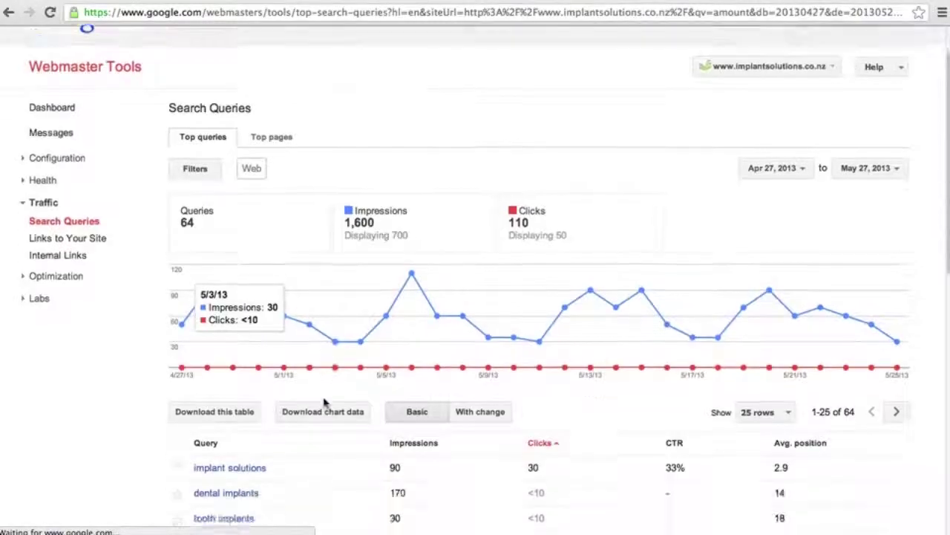
{"action": "left_click_drag", "start_coordinate": [775, 358], "coordinate": [790, 362]}
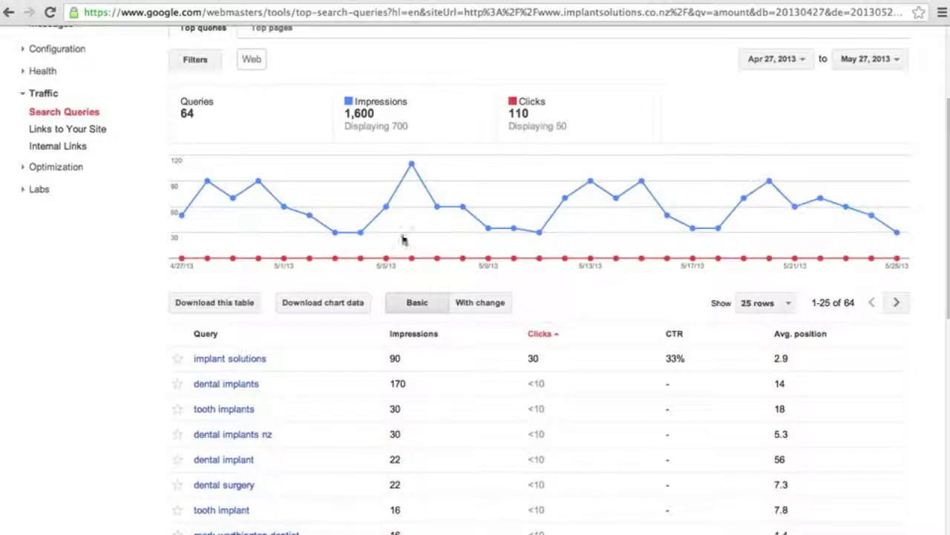
Set the report's location filter to New Zealand for Web searches and review the listed queries
{"action": "left_click", "coordinate": [209, 64]}
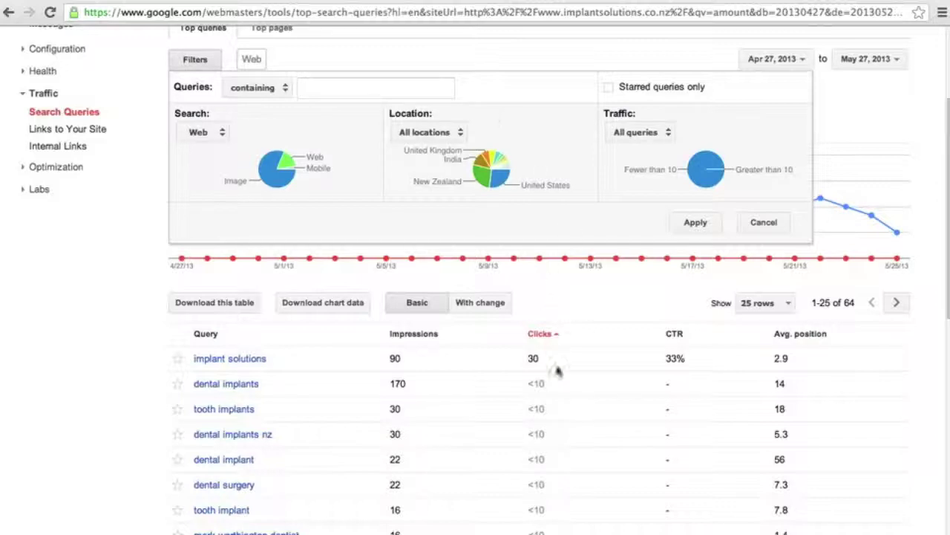
{"action": "left_click", "coordinate": [429, 134]}
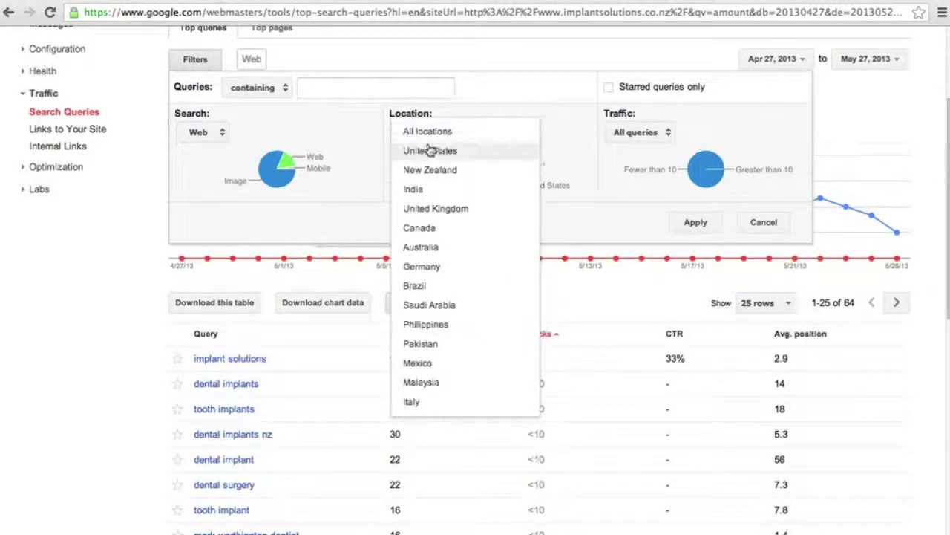
{"action": "left_click", "coordinate": [430, 169]}
{"action": "left_click", "coordinate": [695, 222]}
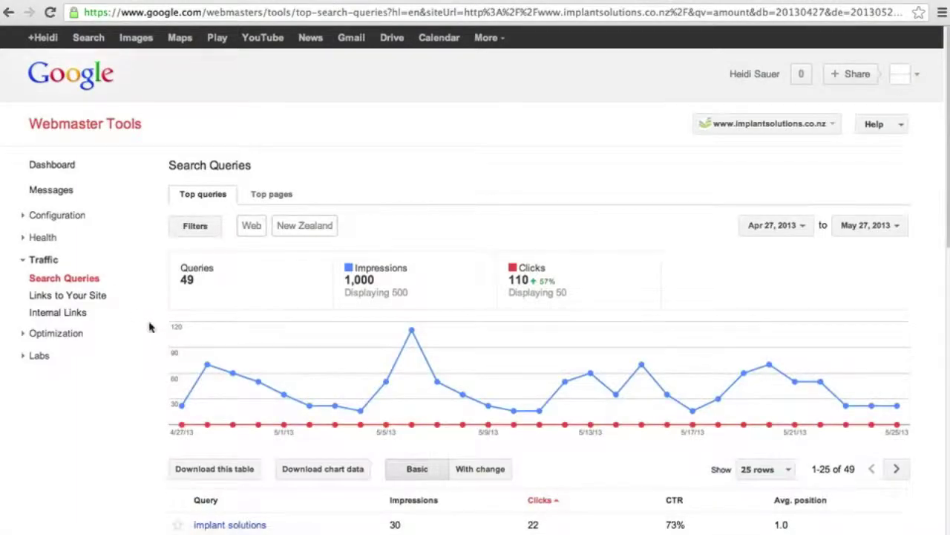
{"action": "scroll", "coordinate": [149, 327], "scroll_direction": "down", "scroll_amount": 5}
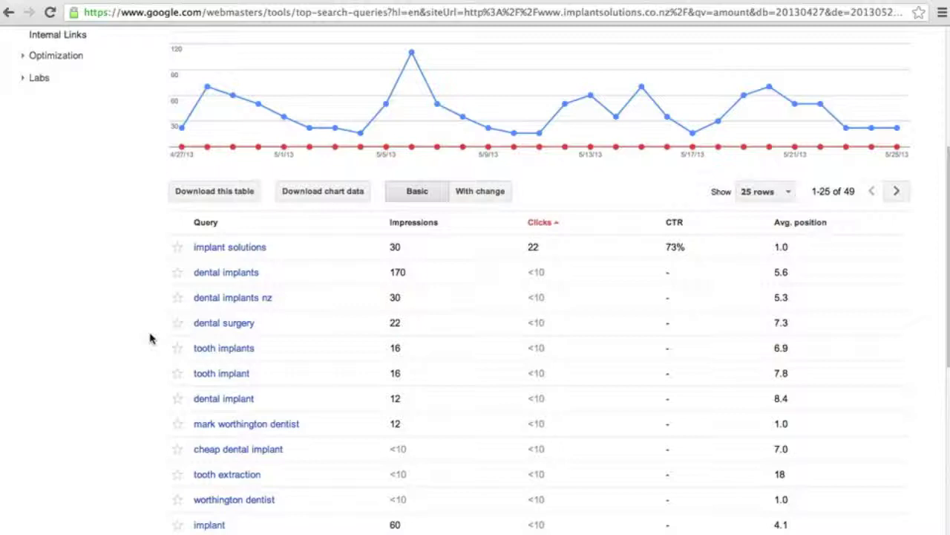
Inspect the available search types and the filter breakdowns, and reapply Web and New Zealand to review the query table
{"action": "scroll", "coordinate": [149, 338], "scroll_direction": "up", "scroll_amount": 5}
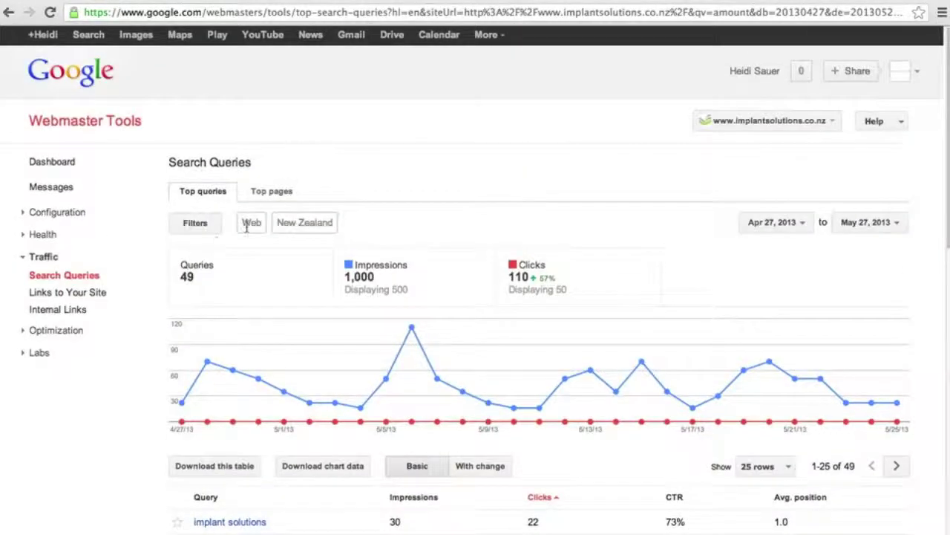
{"action": "left_click", "coordinate": [211, 232]}
{"action": "left_click", "coordinate": [225, 297]}
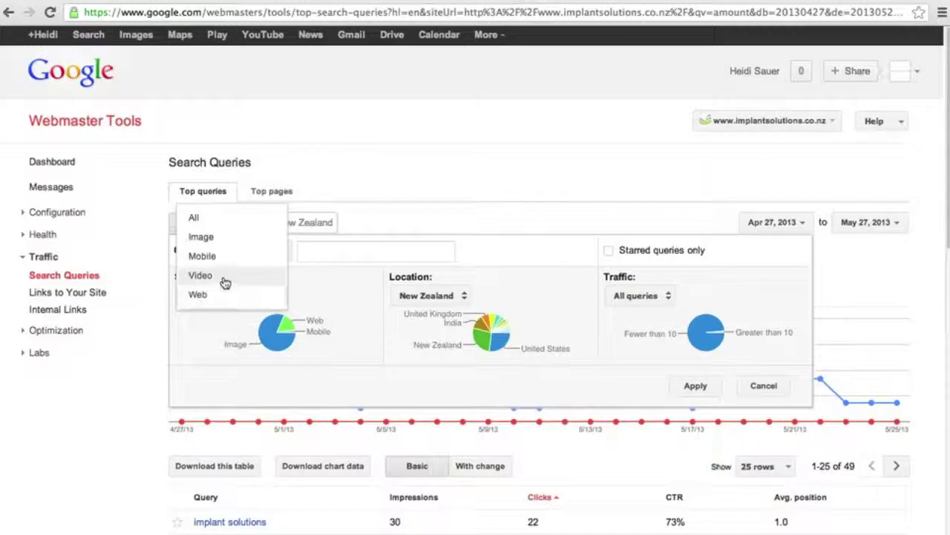
{"action": "left_click", "coordinate": [294, 364]}
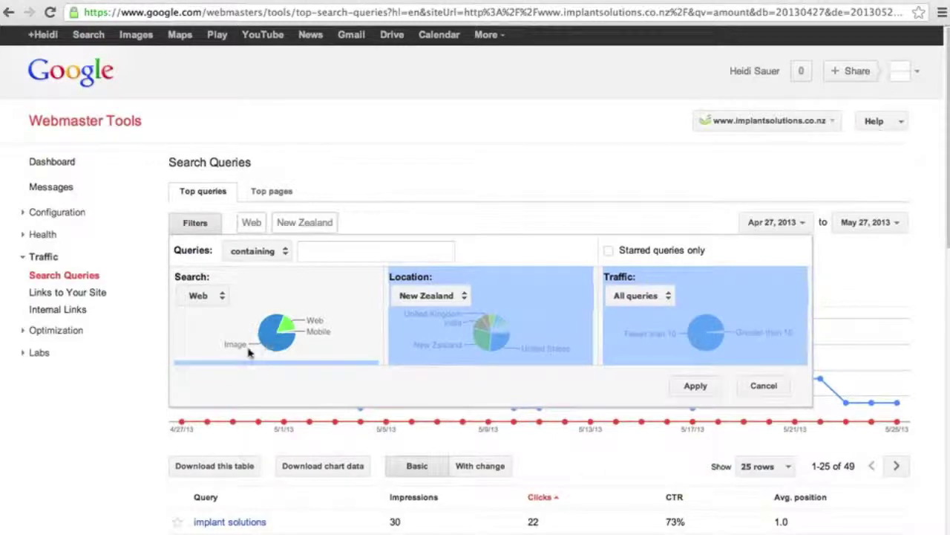
{"action": "left_click", "coordinate": [494, 382]}
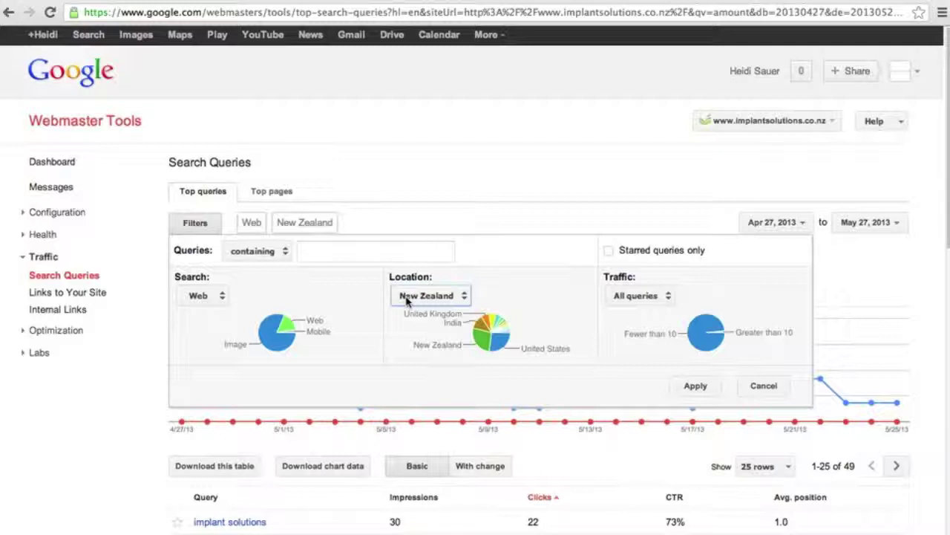
{"action": "left_click", "coordinate": [710, 383]}
{"action": "scroll", "coordinate": [123, 419], "scroll_direction": "down", "scroll_amount": 1}
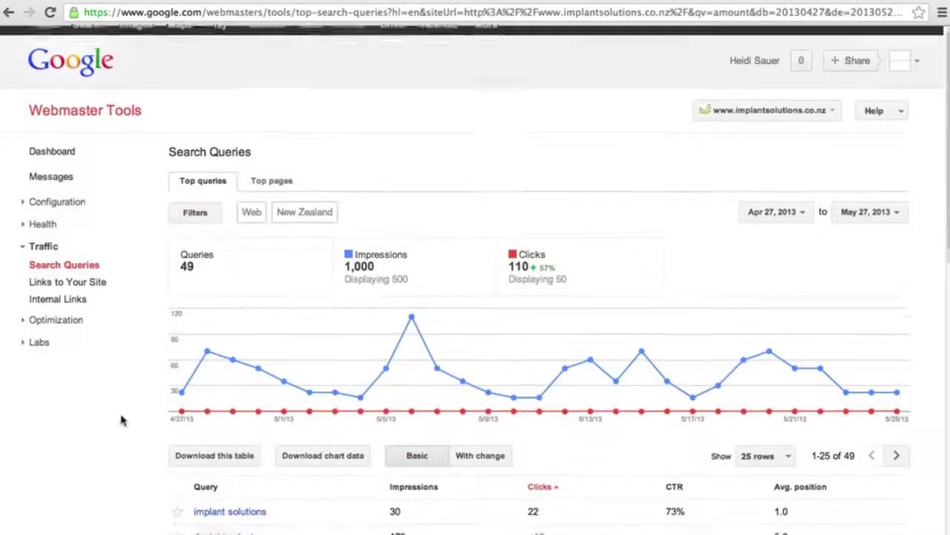
{"action": "scroll", "coordinate": [122, 419], "scroll_direction": "down", "scroll_amount": 5}
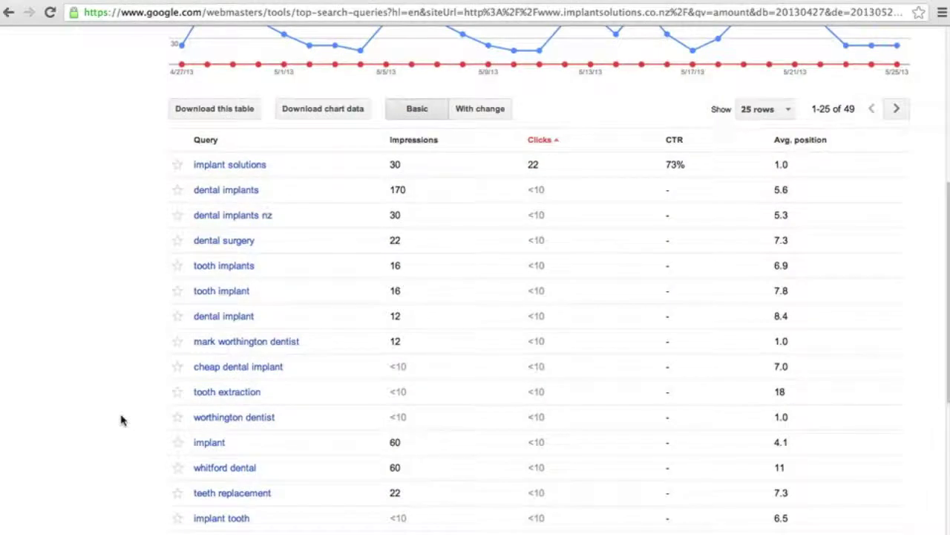